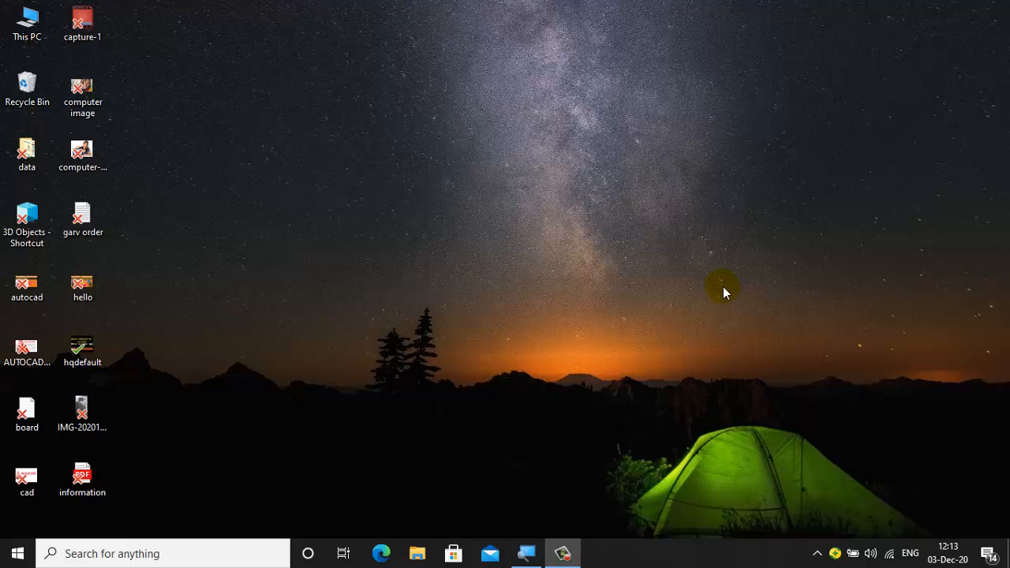
Open Google Chrome with a blank tab ready for a web search
key(super)
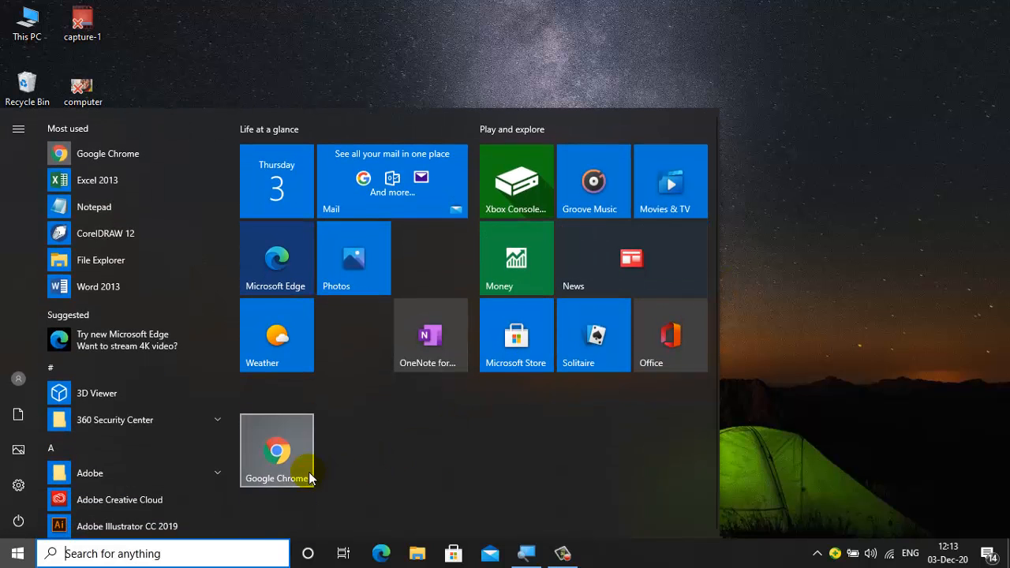
click(278, 451)
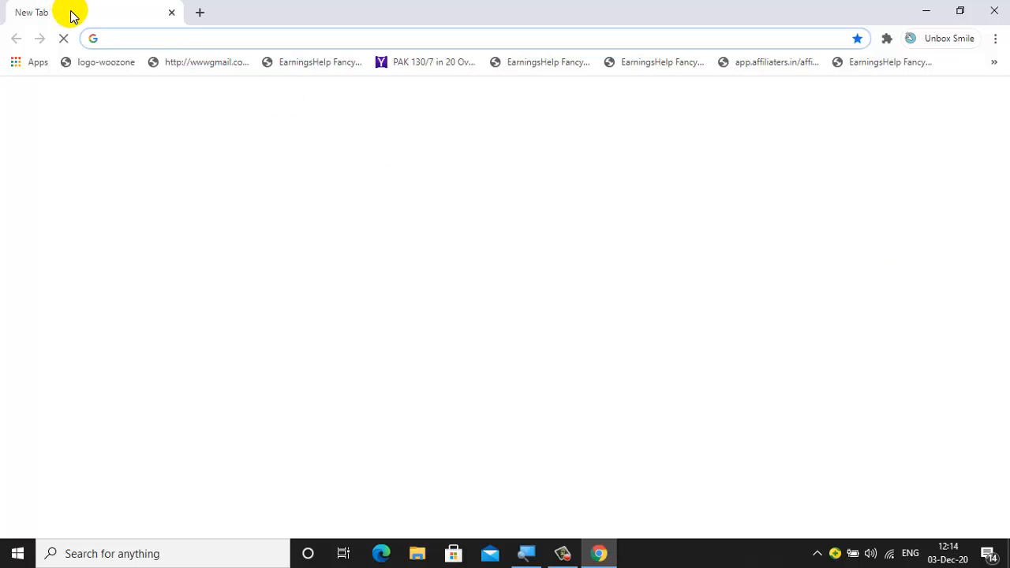
click(197, 38)
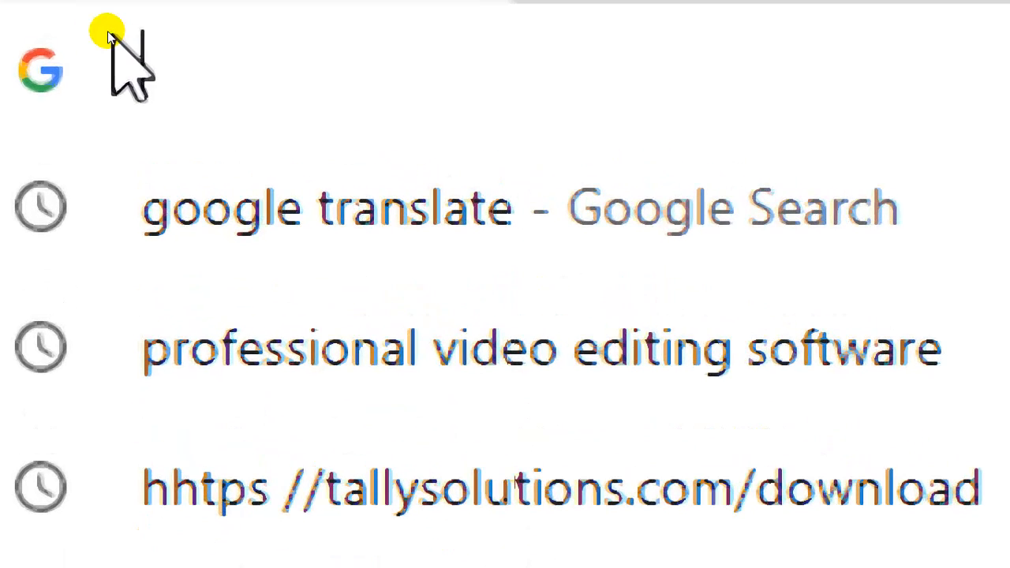
Search Google for "tally solutions.com/download" and open the "Download - Tally Solutions" page on tallysolutions.com
text(t)
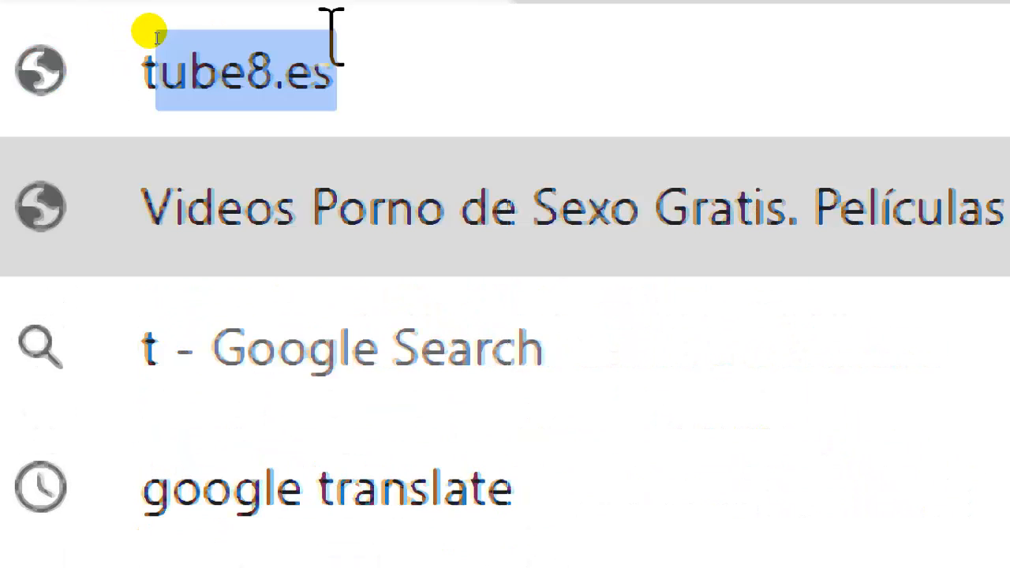
text(allysolutions)
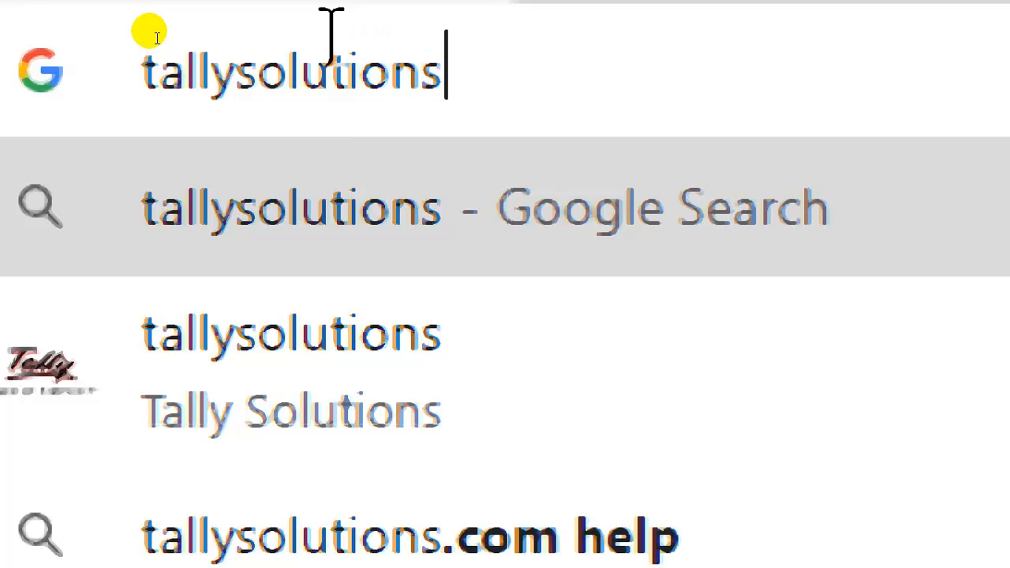
text(/do)
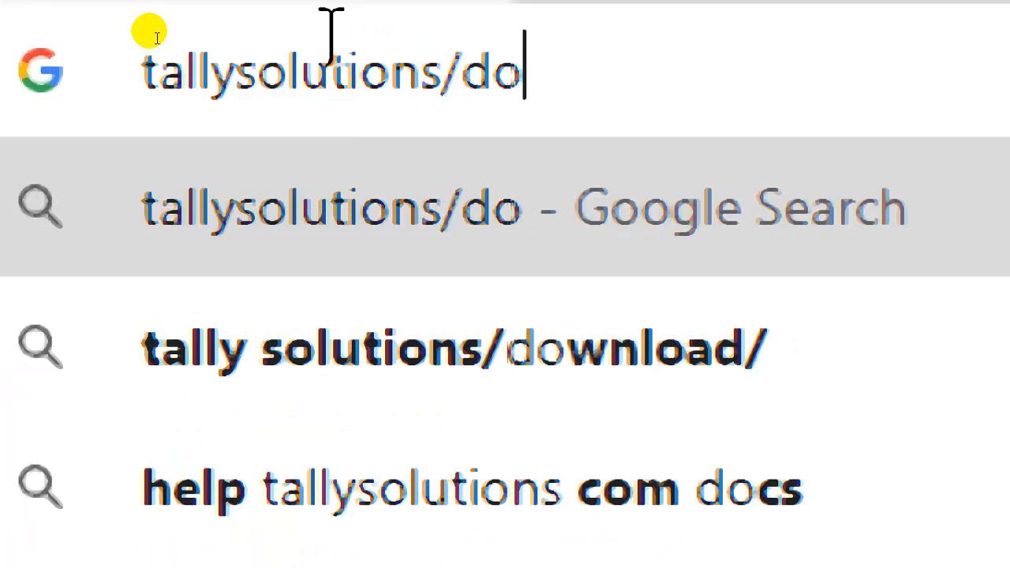
key(Down)
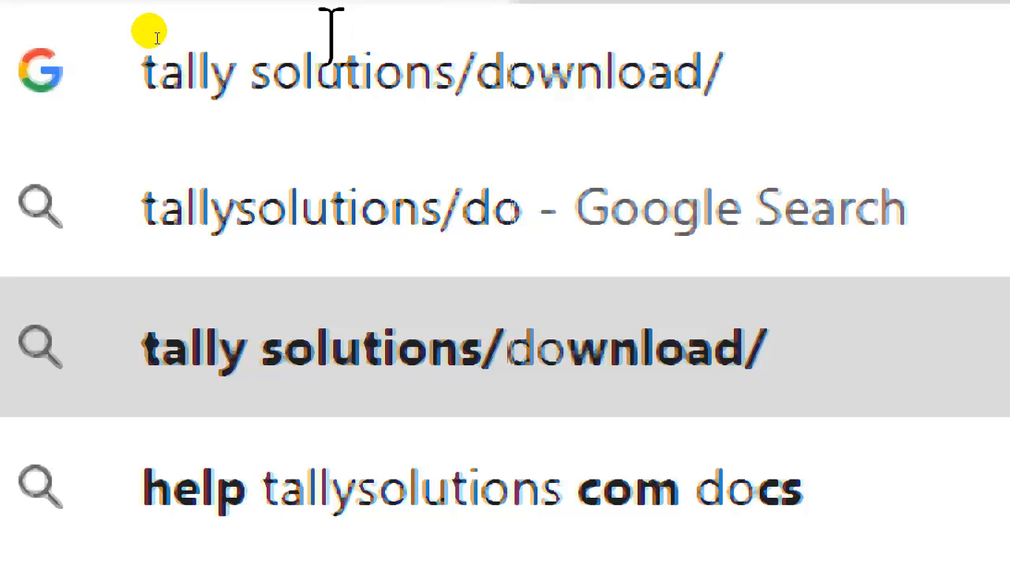
key(BackSpace)
key(BackSpace)
key(BackSpace)
key(BackSpace)
key(BackSpace)
key(BackSpace)
key(BackSpace)
key(BackSpace)
key(BackSpace)
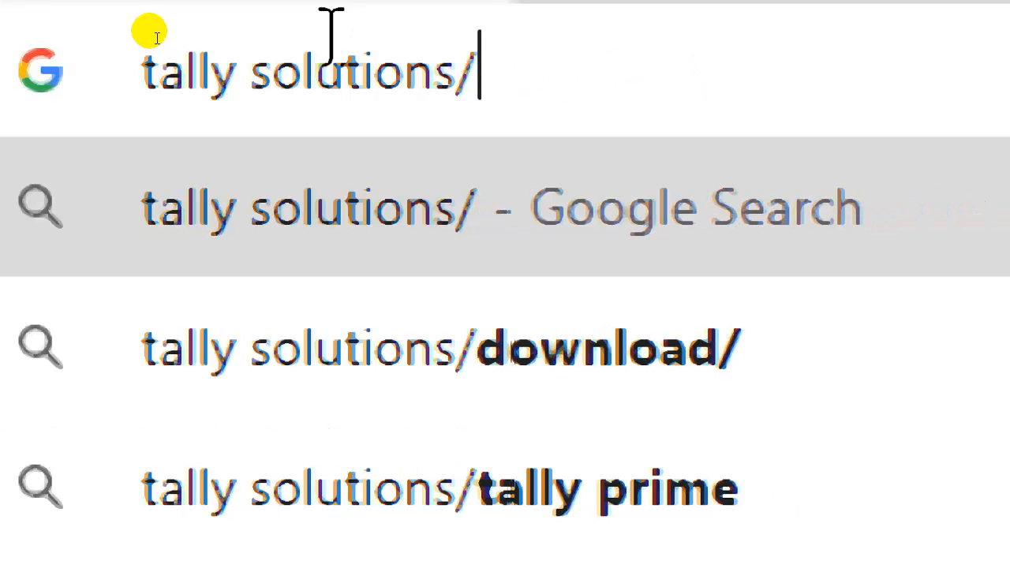
key(BackSpace)
text(.com)
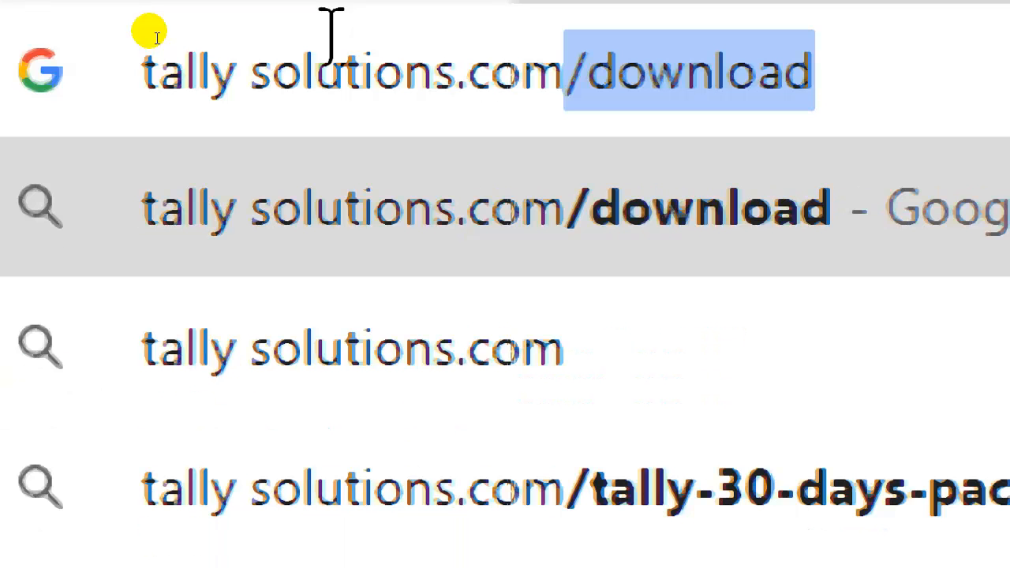
key(Right)
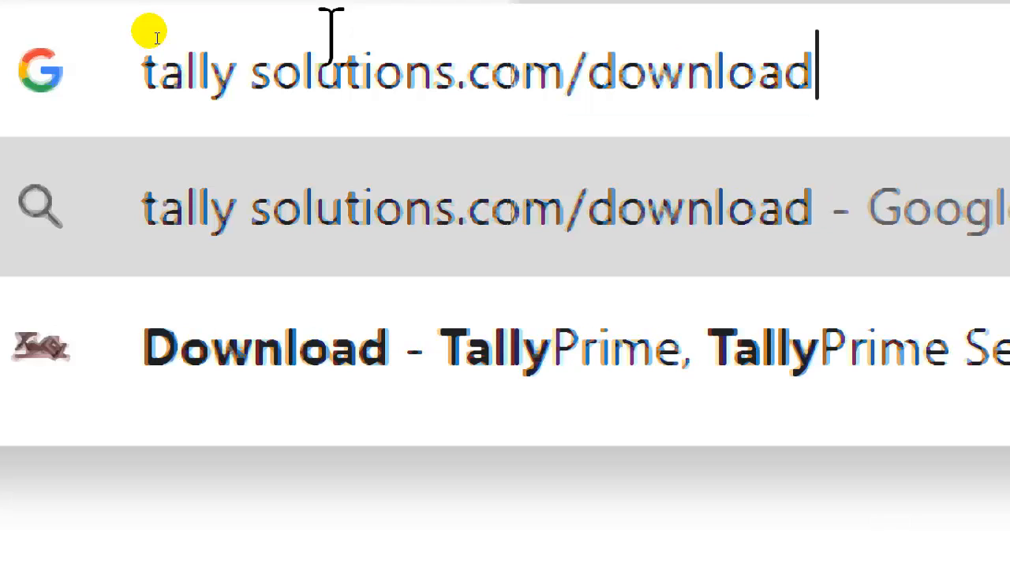
key(Return)
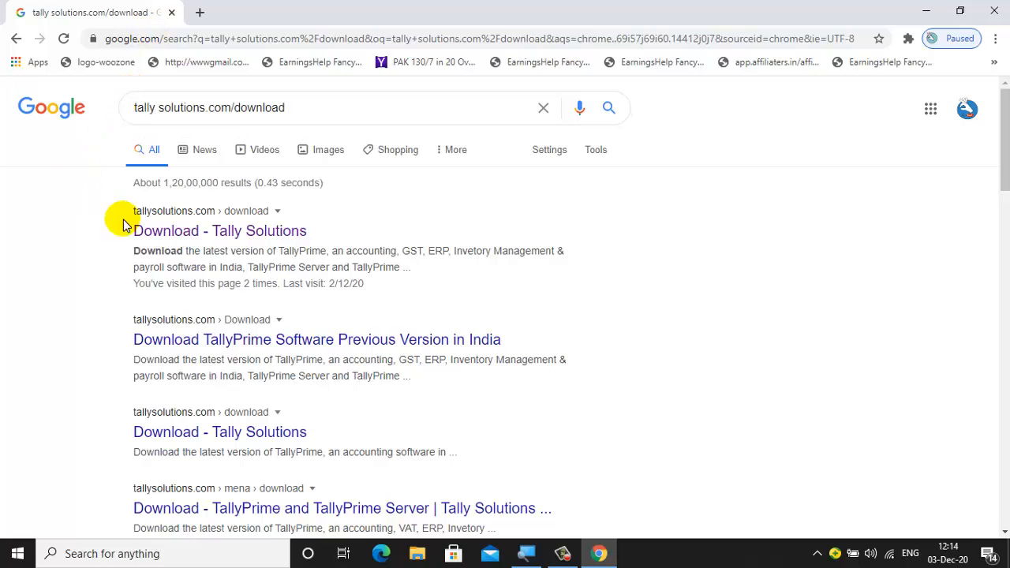
click(262, 236)
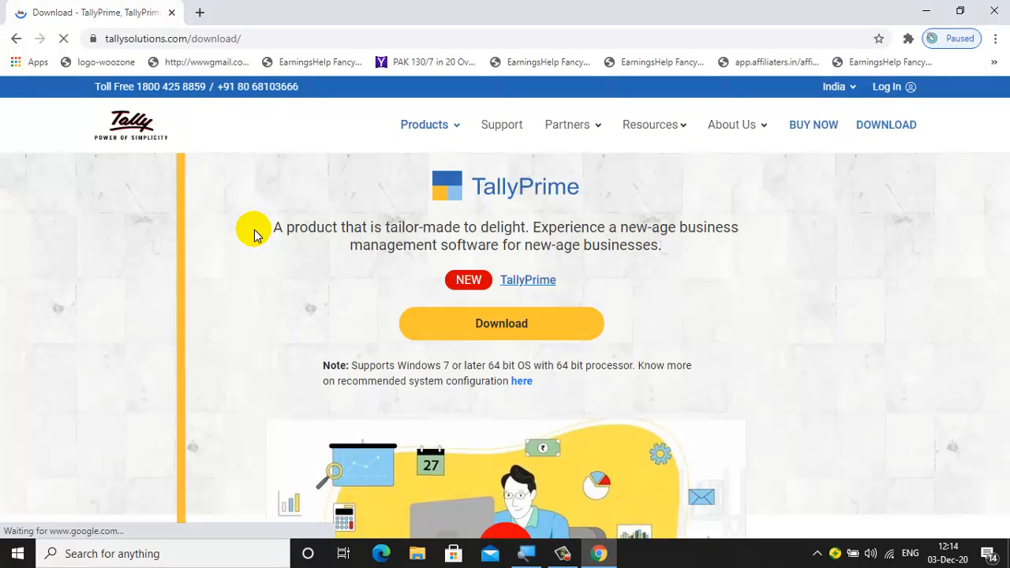
Look through the products offered on the Tally download page, from TallyPrime to TallyPrime Developer
scroll(700, 235, down, 1)
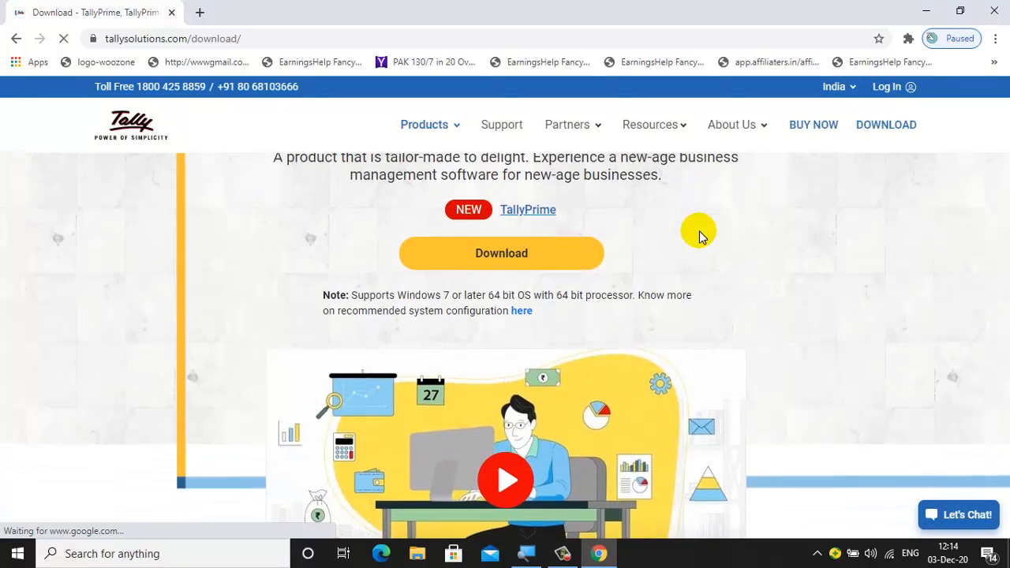
scroll(698, 241, down, 2)
scroll(631, 258, down, 4)
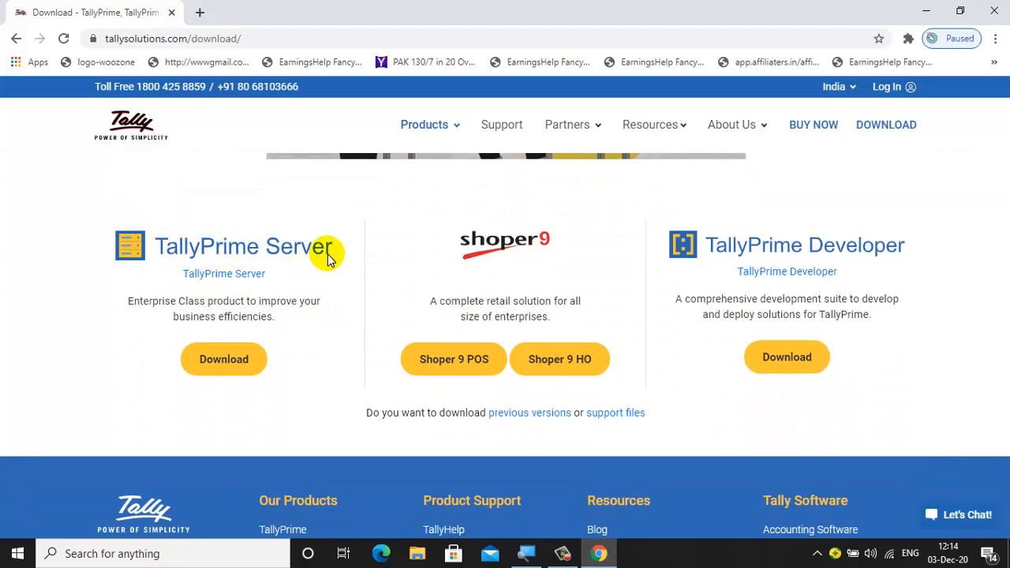
scroll(265, 363, up, 1)
scroll(265, 362, up, 8)
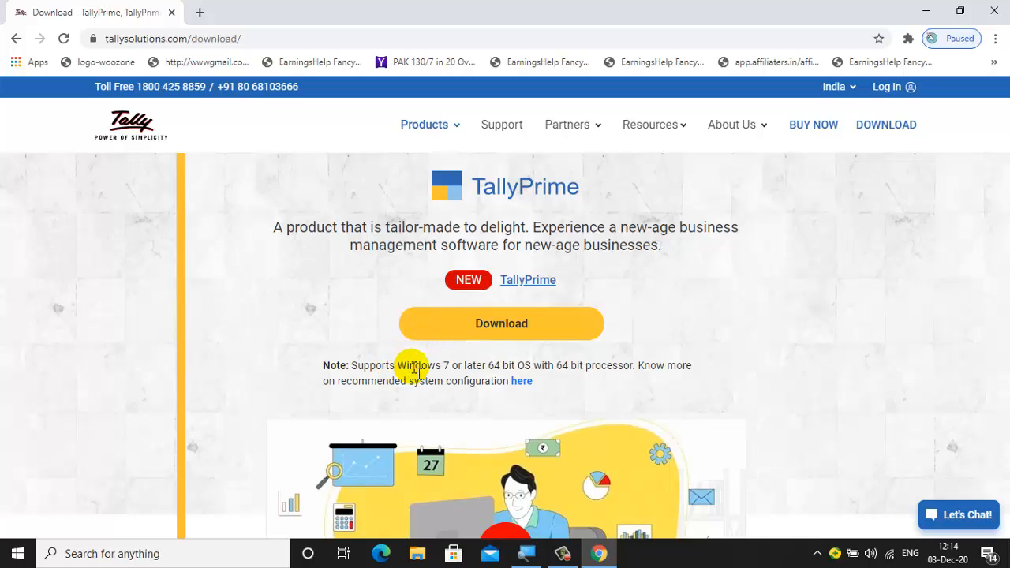
Highlight the supported Windows version and 64-bit requirement in the note beneath the TallyPrime download
drag(397, 365, 516, 365)
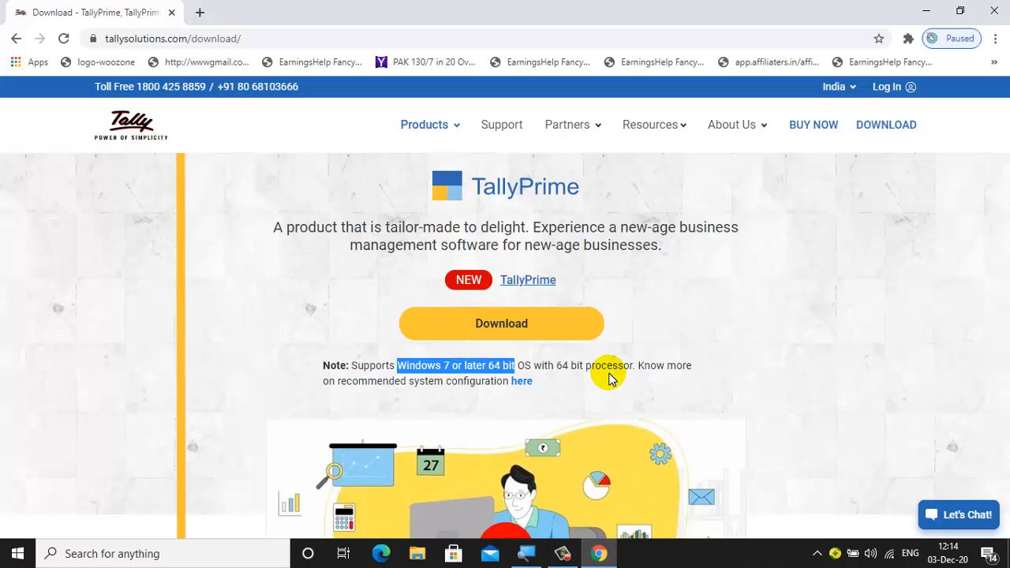
click(495, 366)
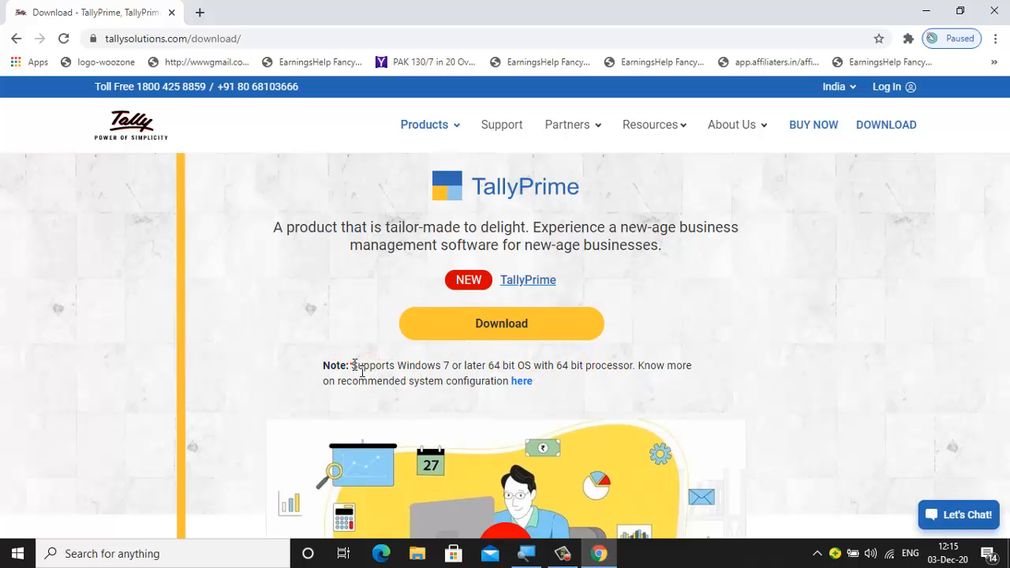
drag(351, 365, 523, 363)
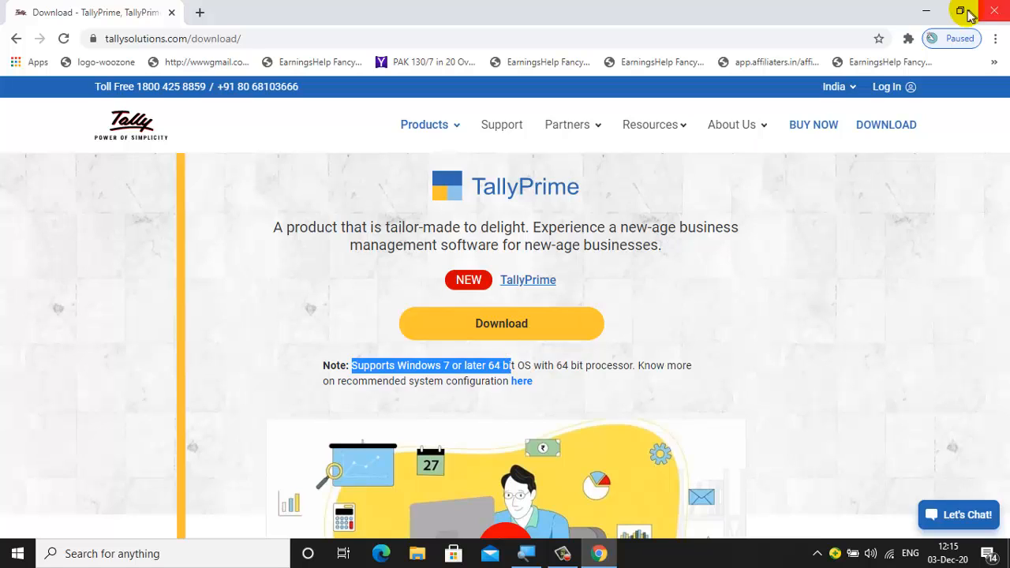
Check the computer's system type in the This PC properties, and return to the Tally download page in Chrome
click(926, 11)
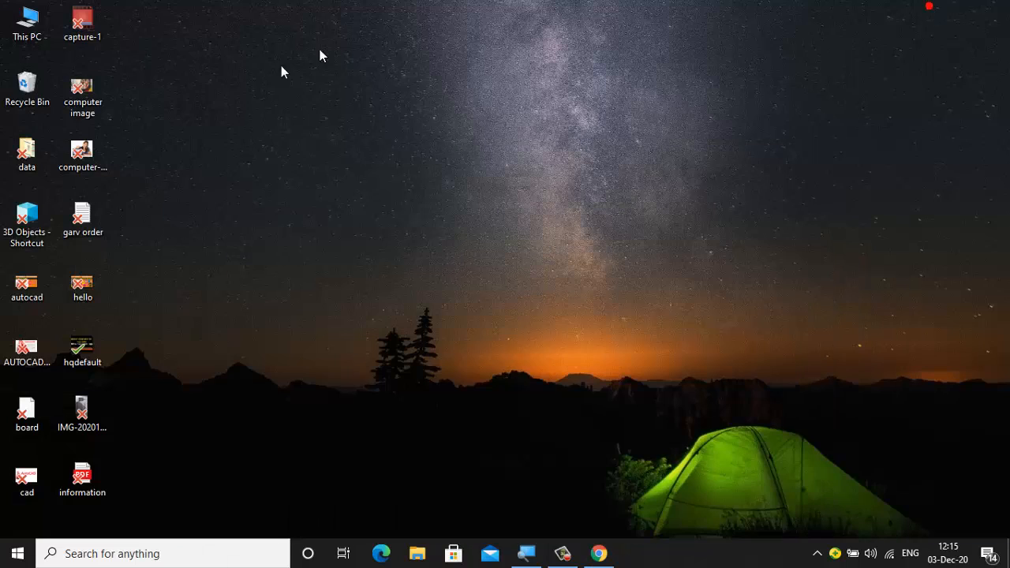
right_click(28, 27)
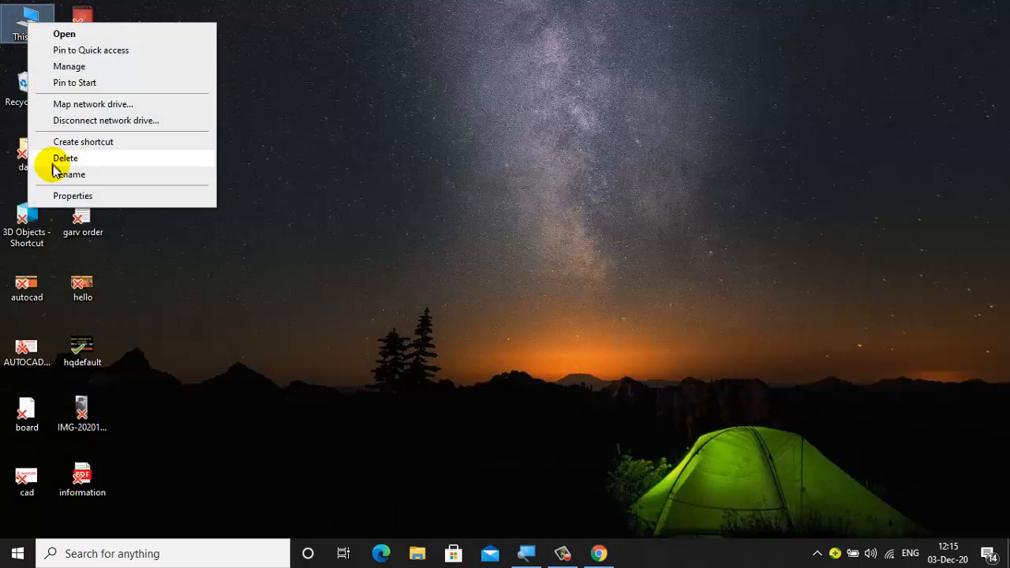
click(65, 196)
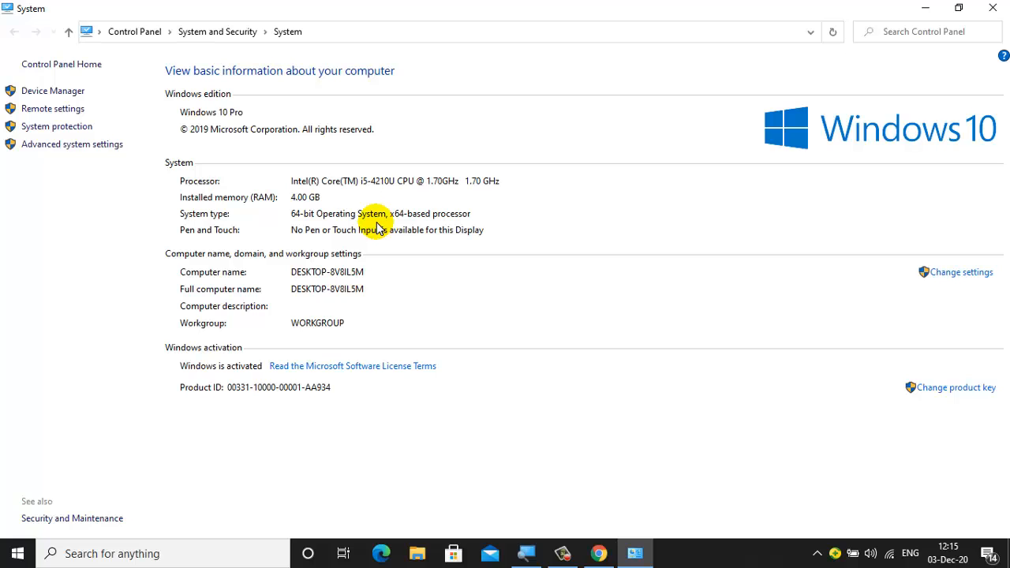
click(995, 10)
click(599, 553)
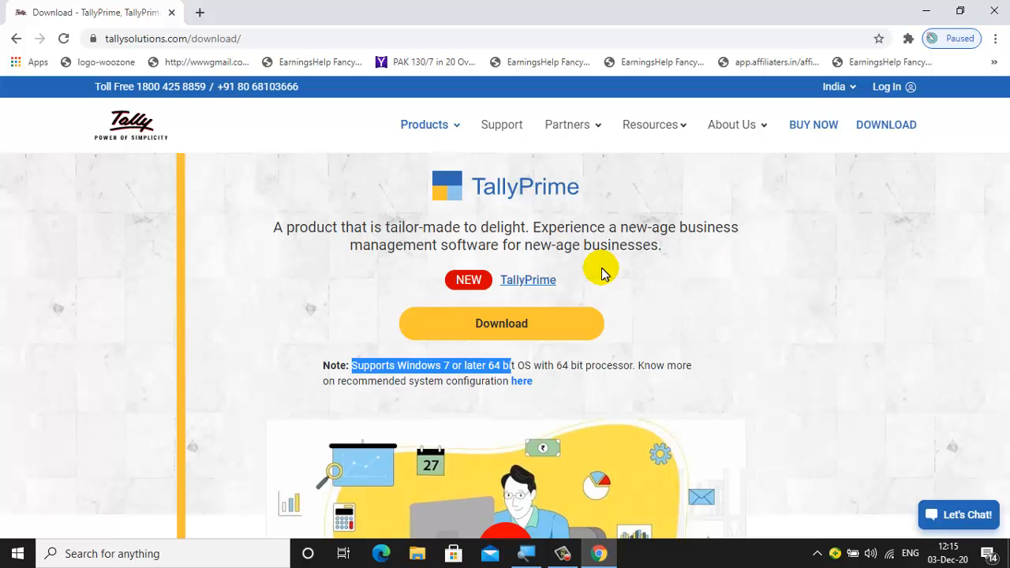
Compare the TallyPrime and TallyPrime Server download options and clear the highlighted note text
scroll(604, 272, down, 1)
scroll(401, 372, down, 4)
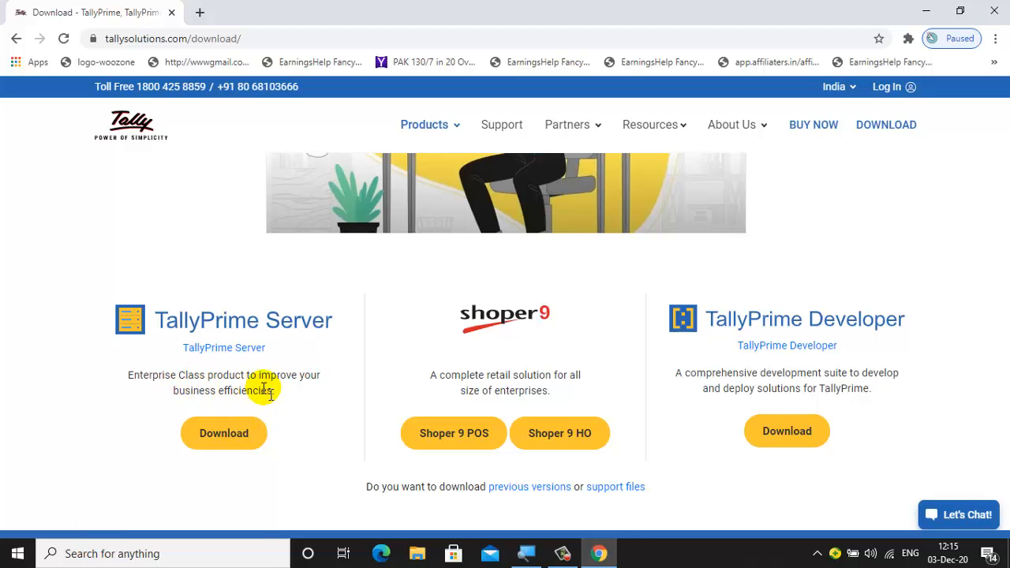
scroll(446, 384, up, 5)
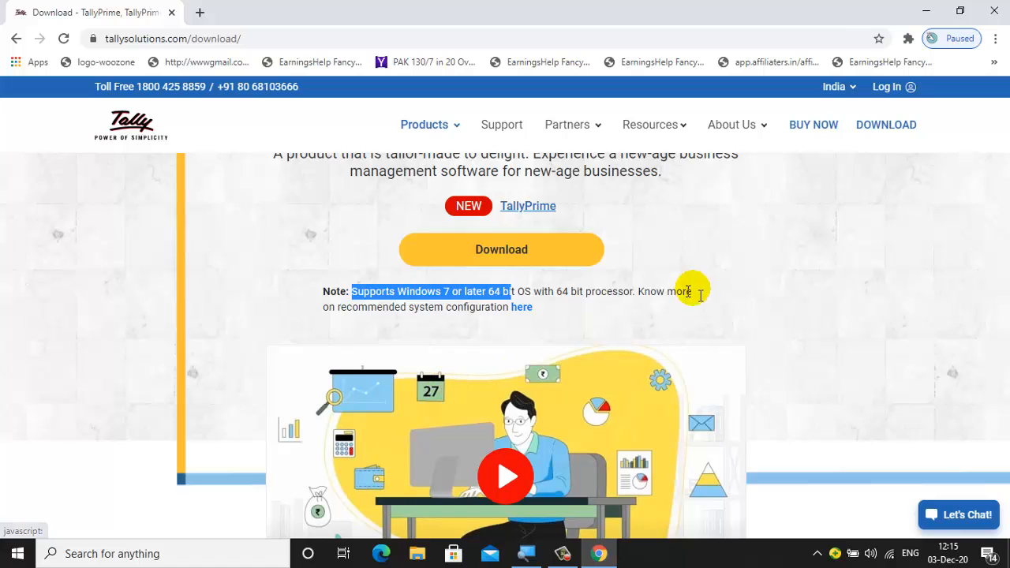
click(694, 293)
scroll(480, 294, up, 1)
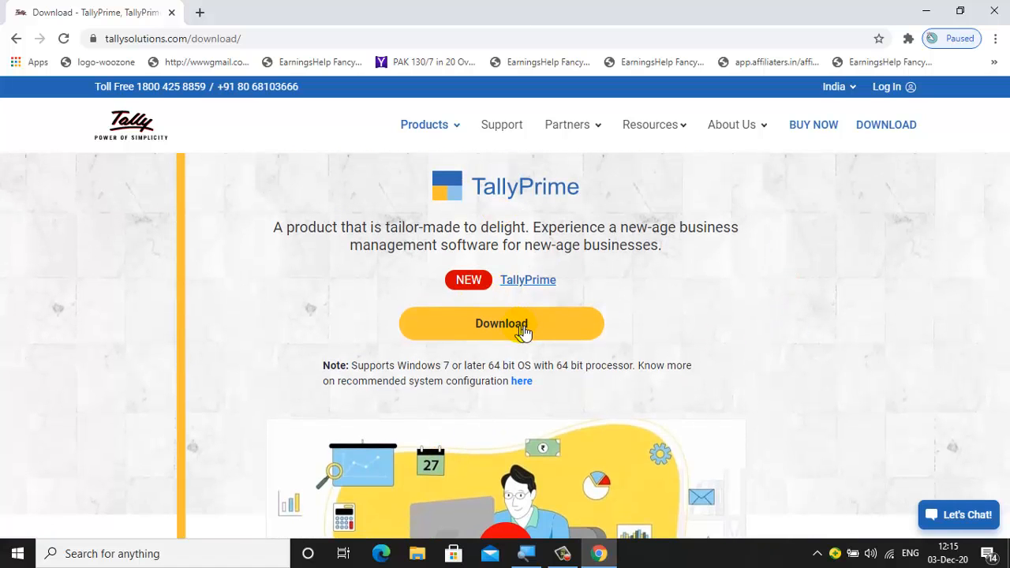
Highlight the TallyPrime Server description and download the TallyPrime Server setup file
scroll(492, 331, down, 6)
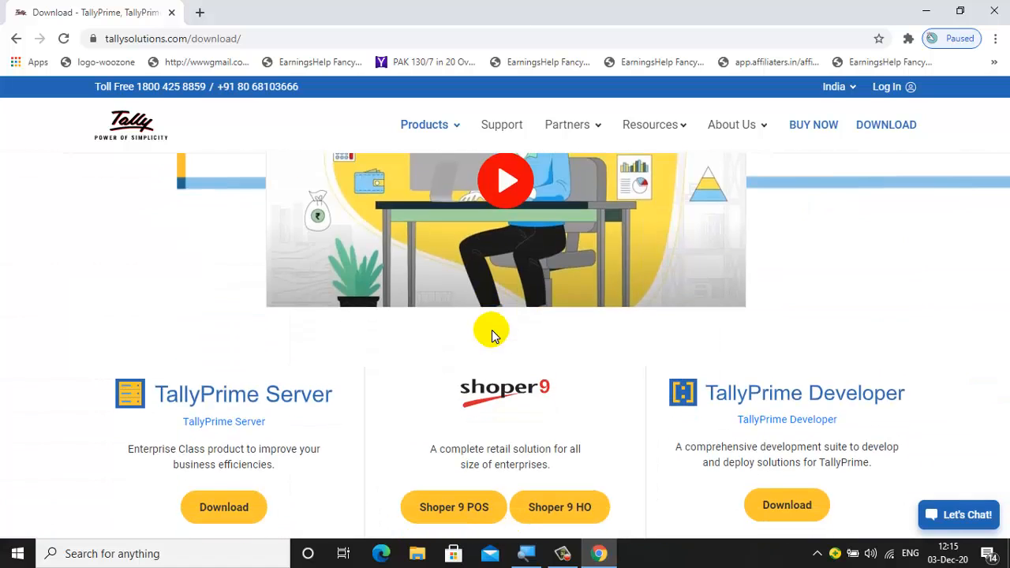
scroll(416, 373, down, 1)
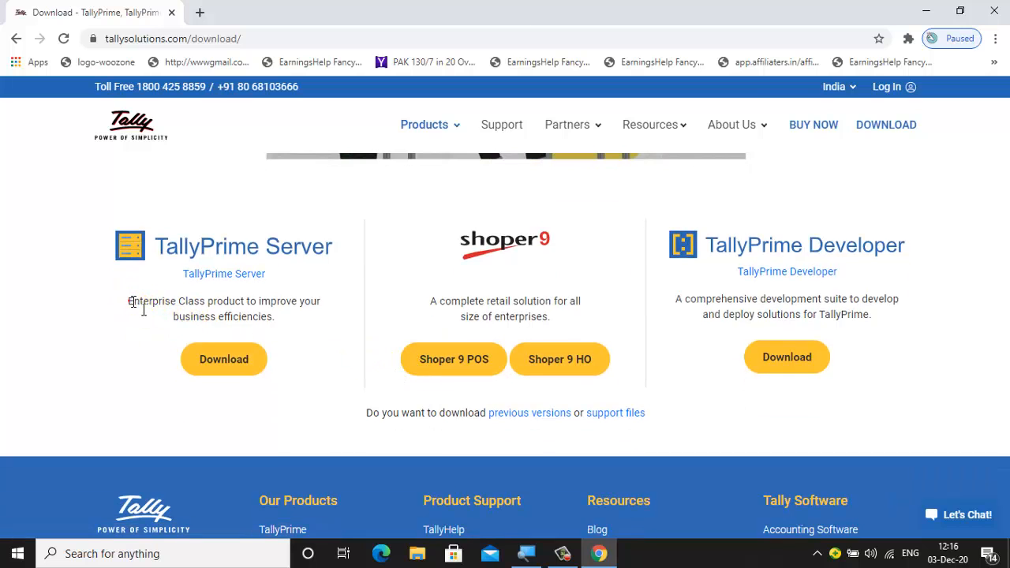
drag(130, 300, 280, 320)
click(290, 335)
click(237, 359)
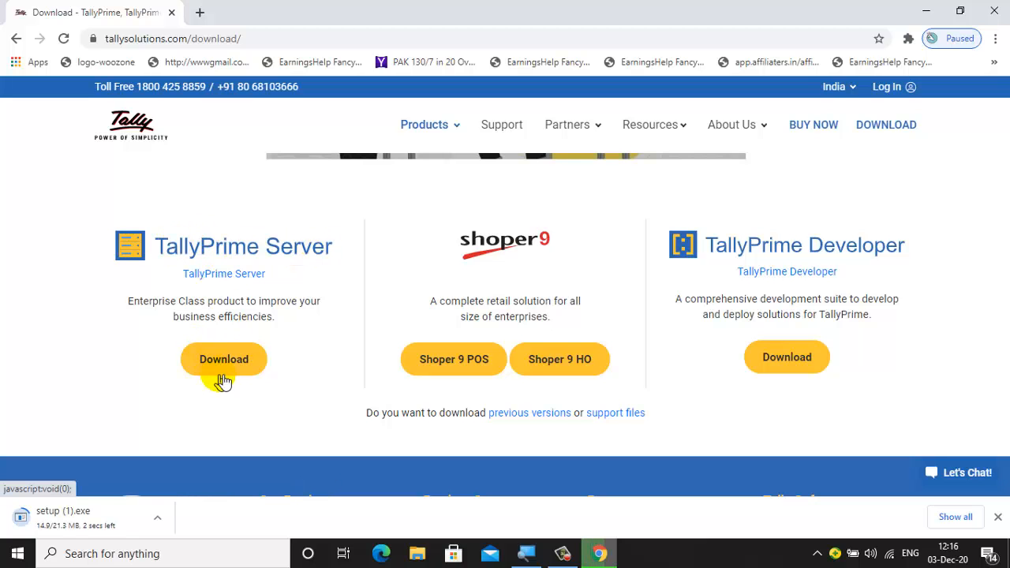
Run the downloaded setup (1).exe and minimize the browser to reveal the installer
scroll(223, 381, up, 5)
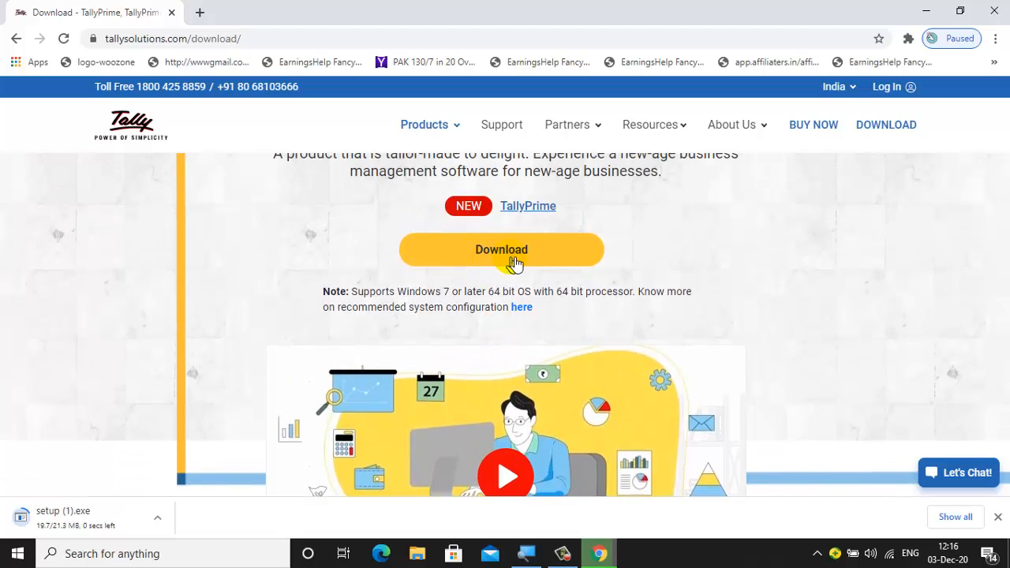
scroll(494, 268, down, 2)
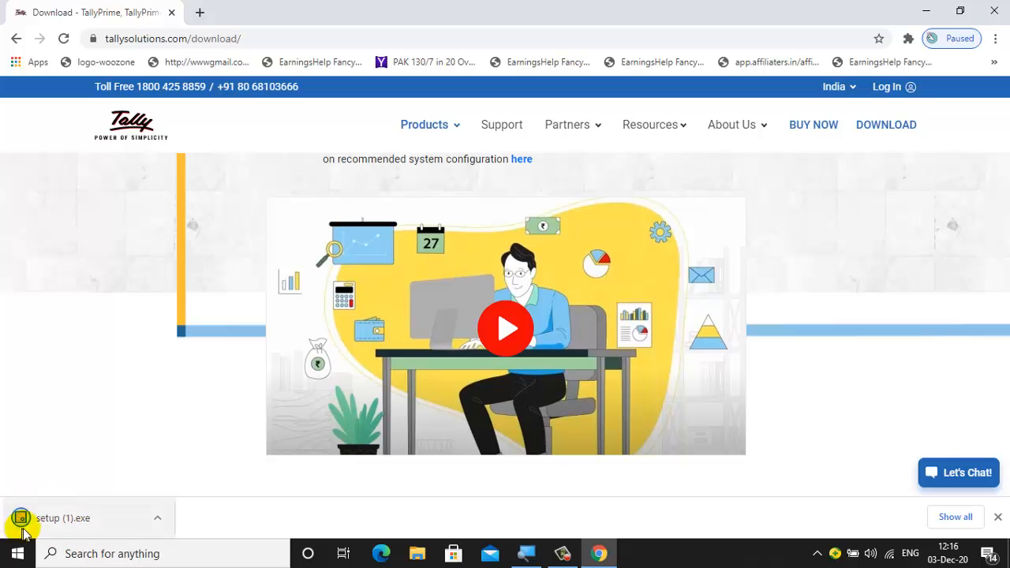
click(70, 526)
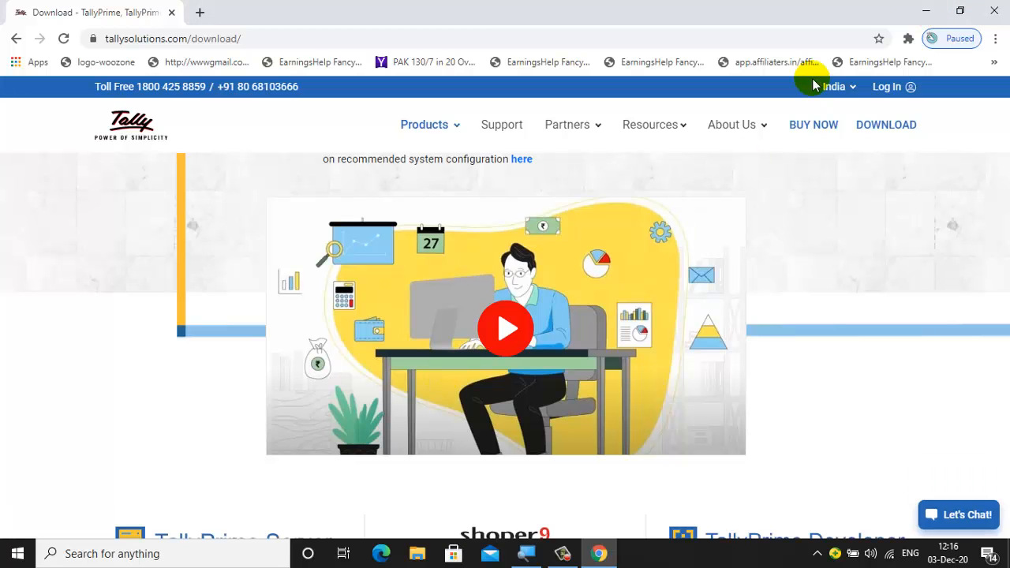
click(924, 11)
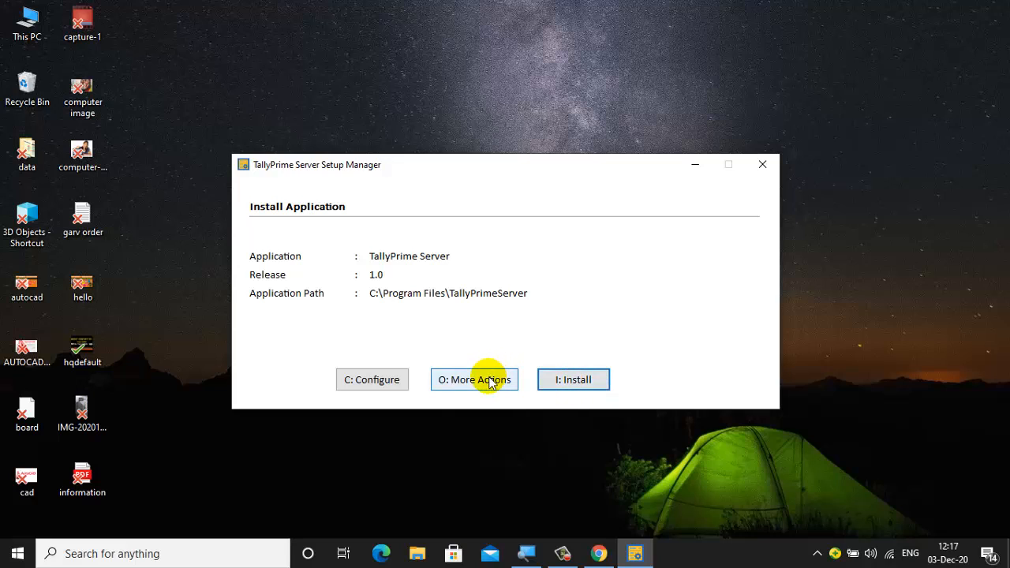
Review the TallyPrime Server installer's configuration list, including the application path and desktop shortcut settings, and close it
click(362, 385)
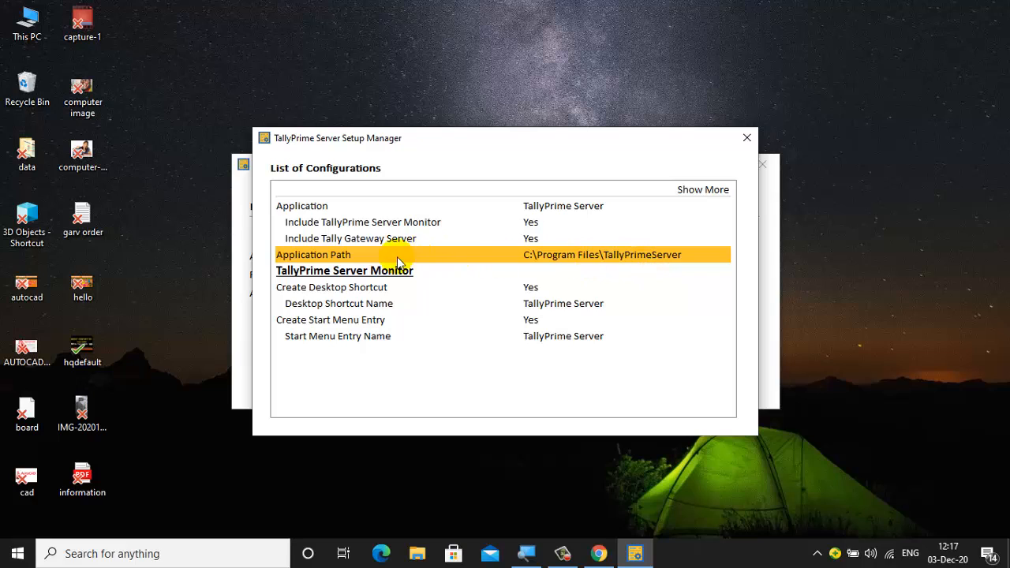
click(356, 287)
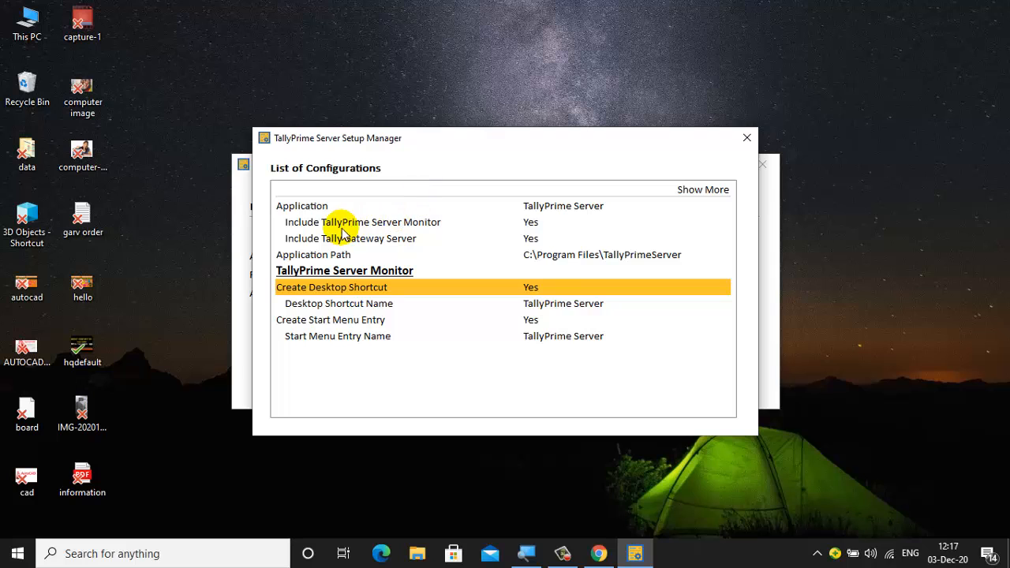
click(746, 139)
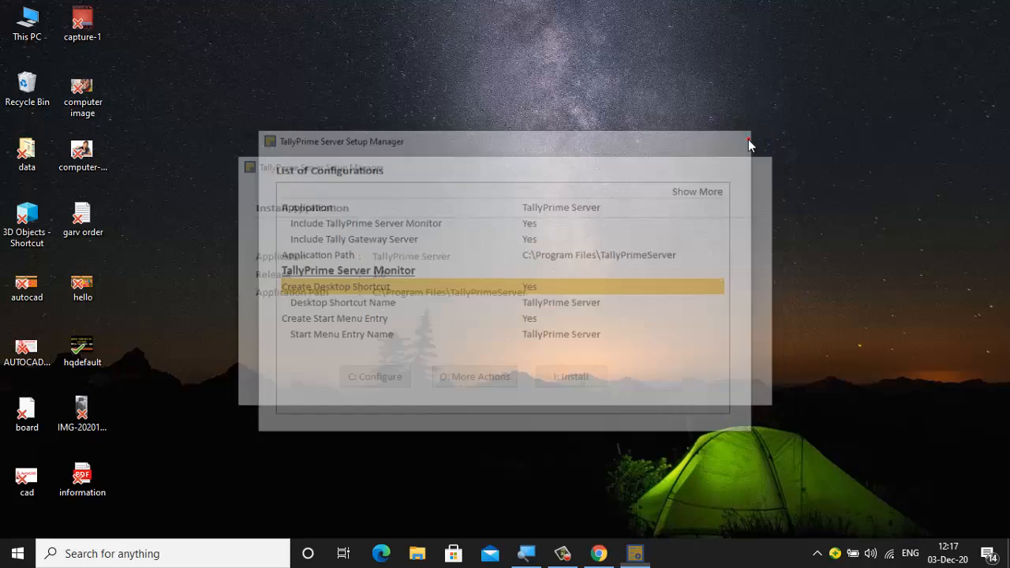
Review the installer's additional actions, Install New and Select Application from Drive, and close the list with Install New highlighted
click(497, 379)
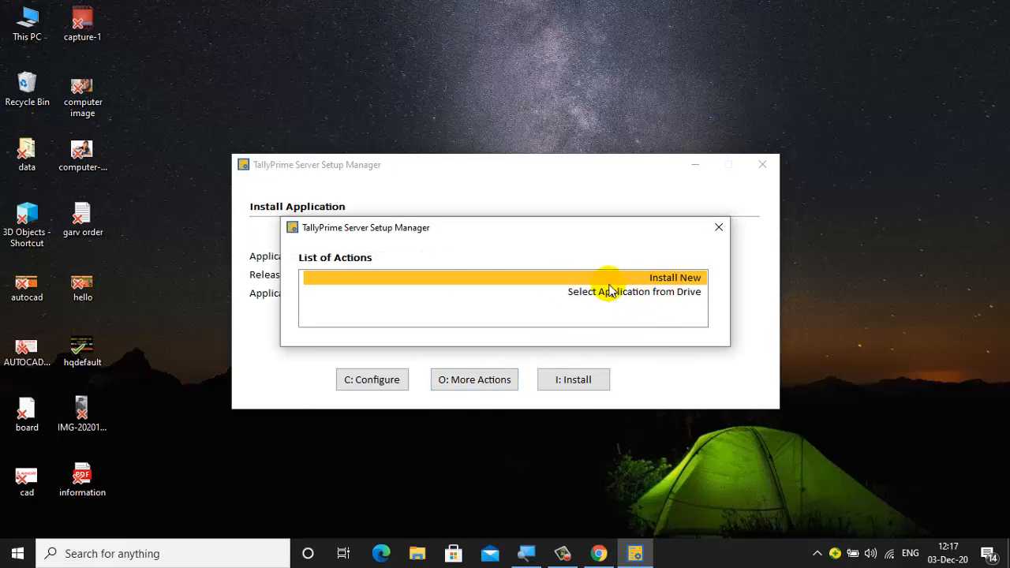
click(667, 295)
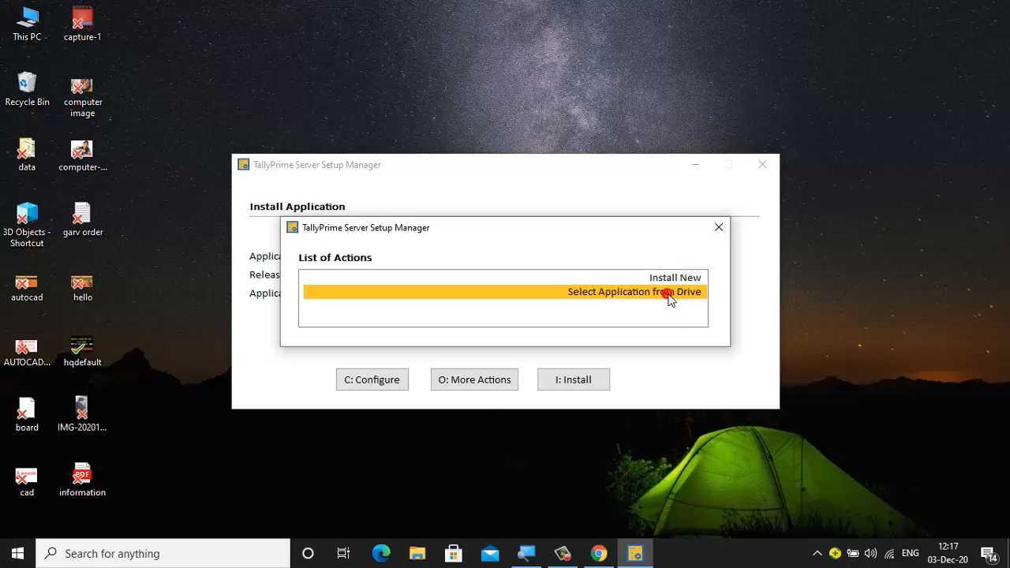
click(668, 277)
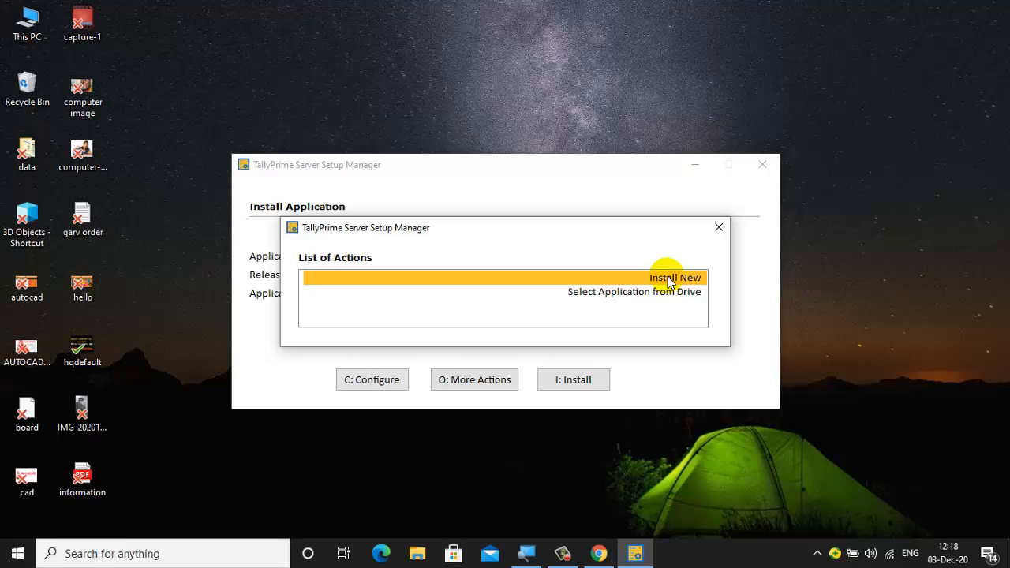
click(718, 227)
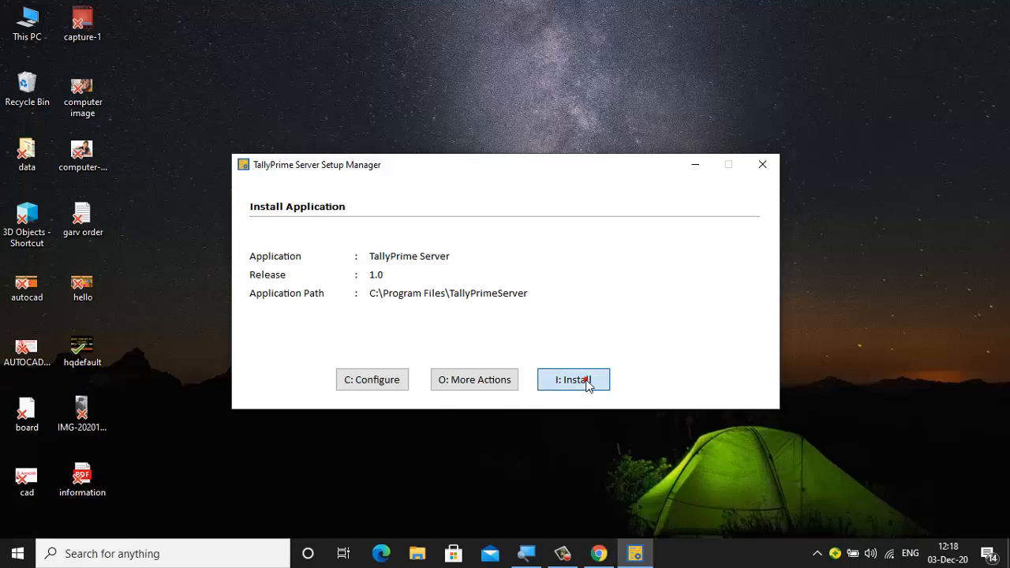
Install TallyPrime Server, start its monitor, and choose to try it for free in Educational mode
click(582, 380)
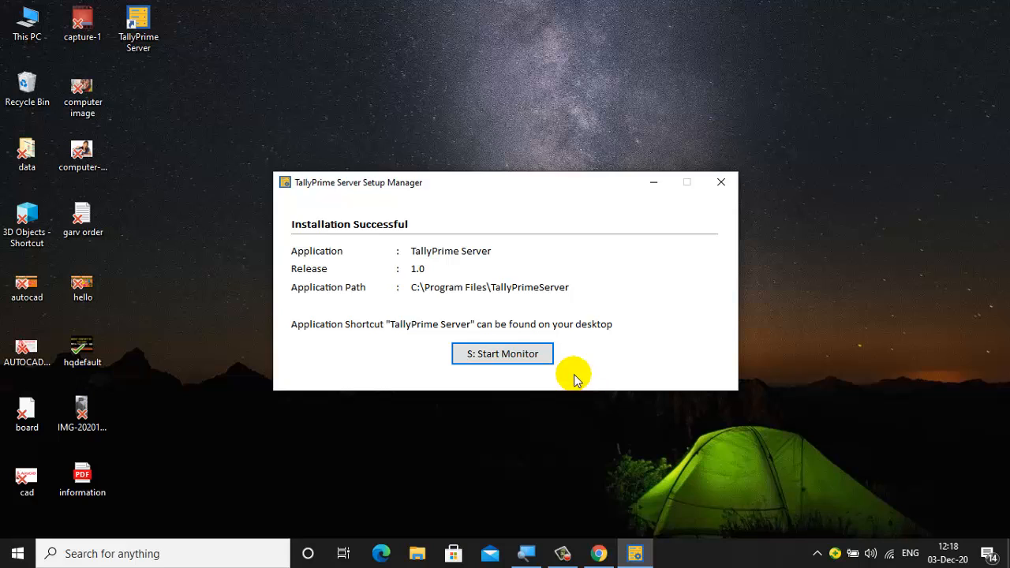
click(521, 357)
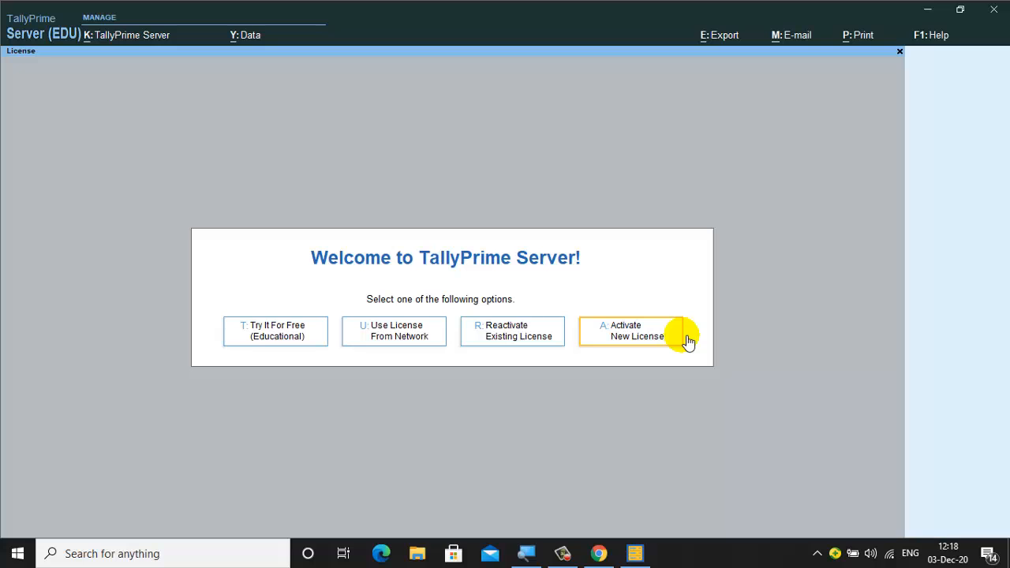
click(295, 335)
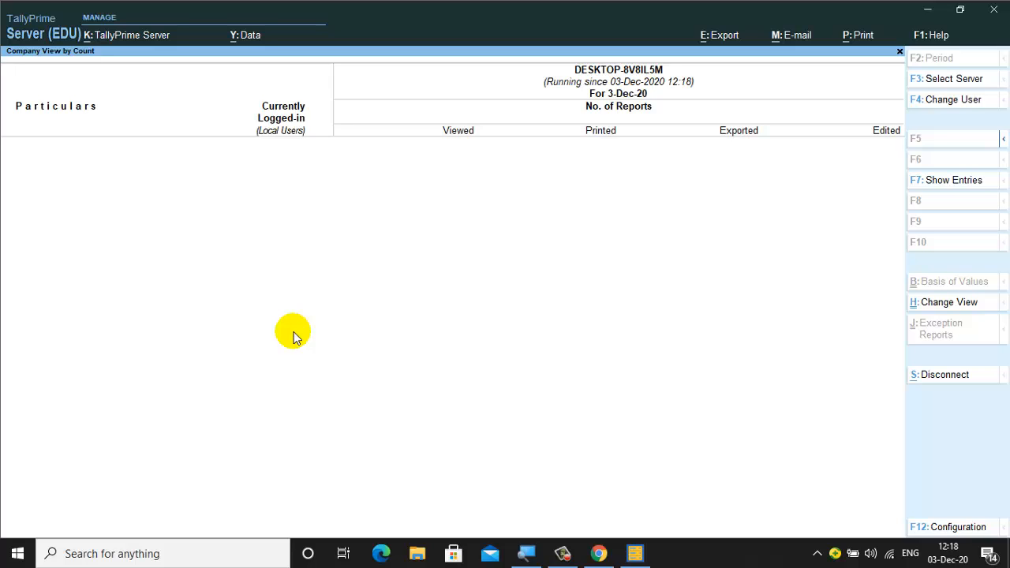
Open the TallyPrime Server selection and choose DESKTOP-8V8IL5M from the list of servers
click(930, 80)
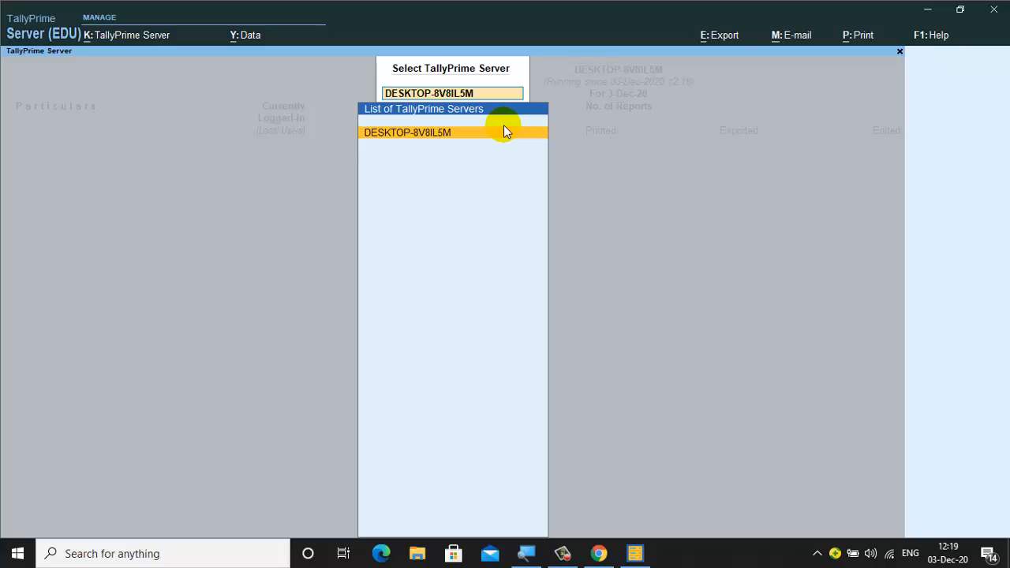
click(503, 132)
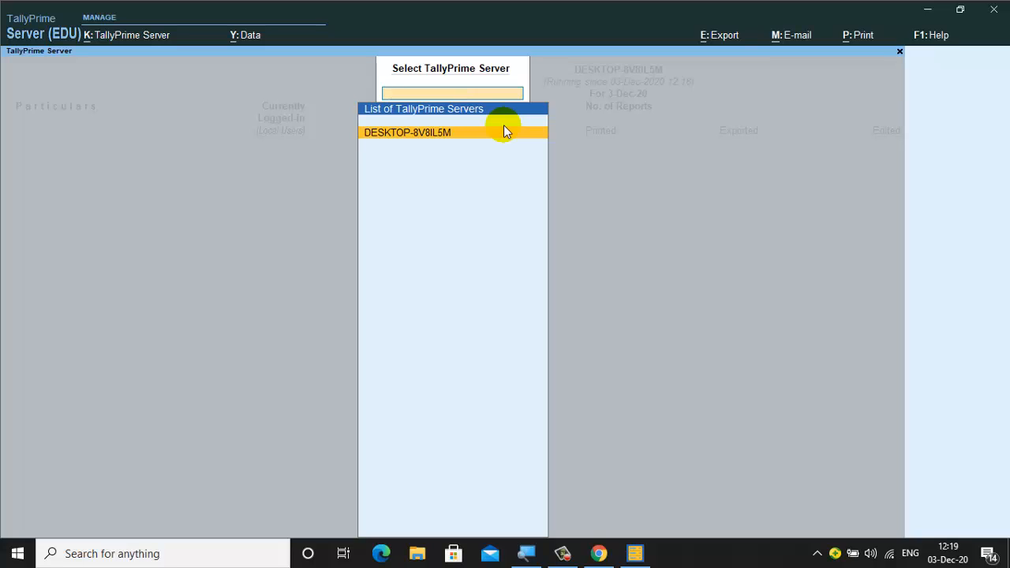